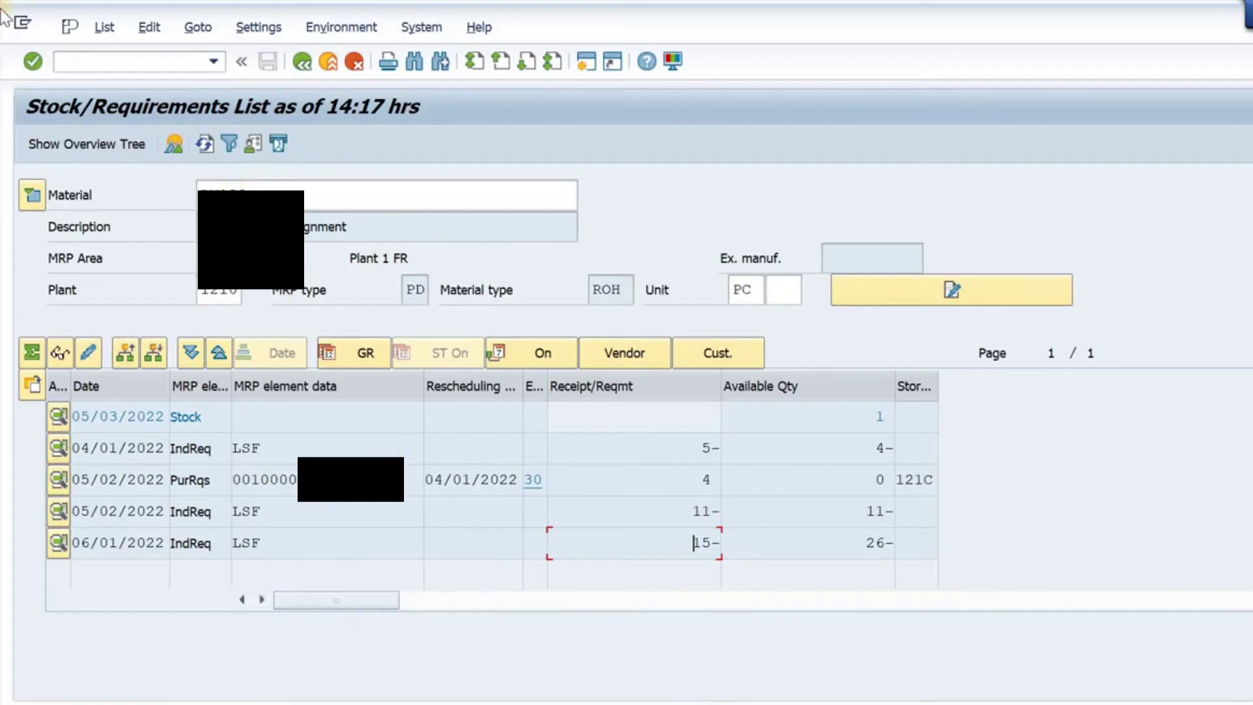
- Launch MRP Live with the /nmd01n transaction code
{"action": "left_click", "coordinate": [115, 60]}
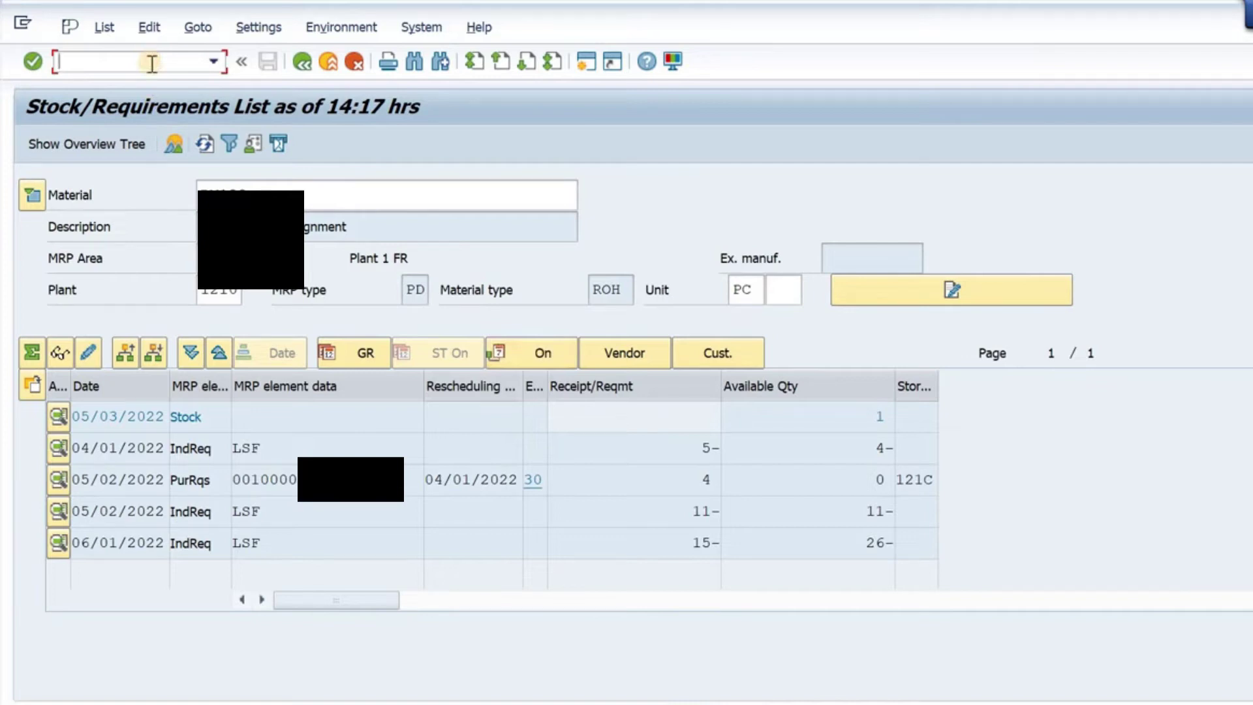
{"action": "type", "text": "/nmd01n"}
{"action": "key", "text": "Return"}
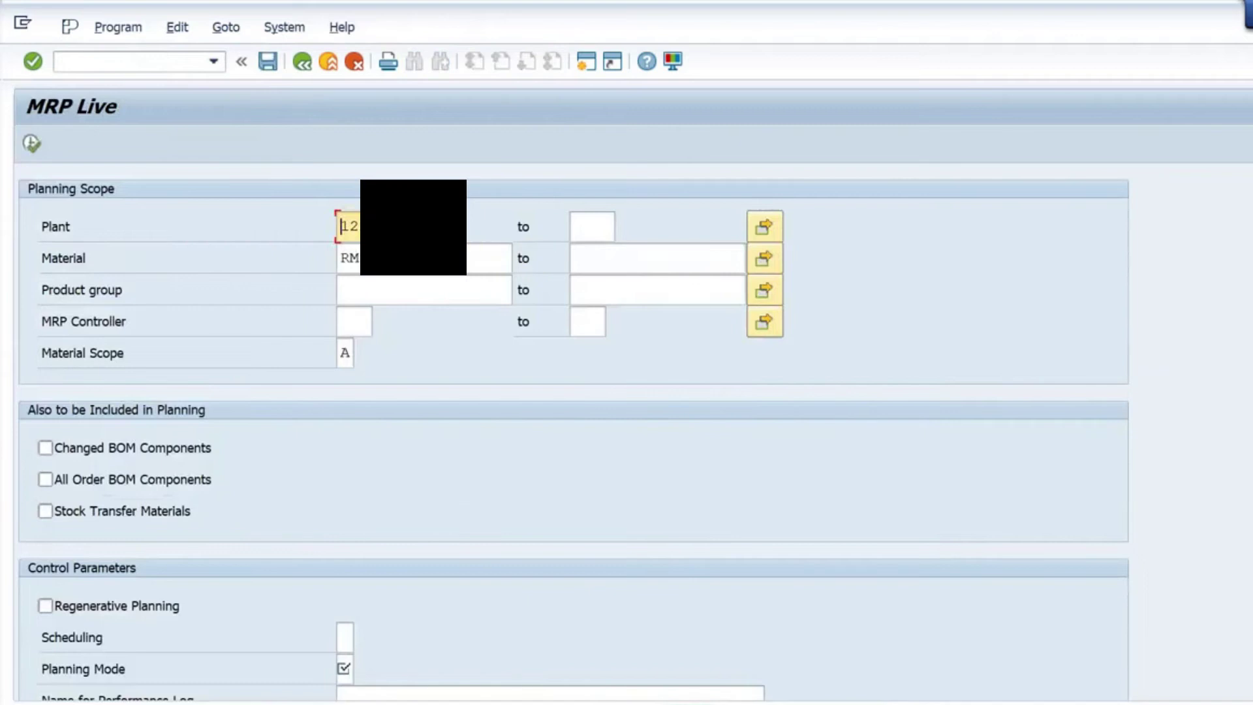
- Set the planning mode to 3, Delete and Recreate Planning Data
{"action": "left_click", "coordinate": [488, 258]}
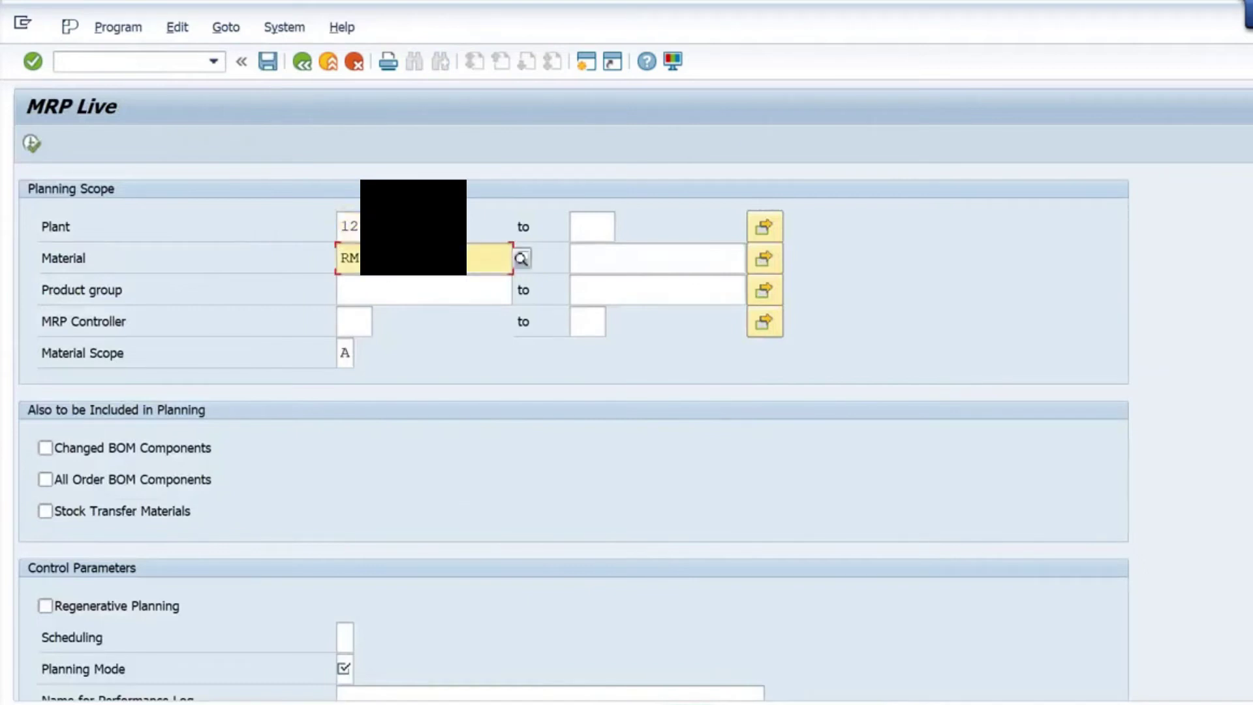
{"action": "scroll", "coordinate": [341, 601], "scroll_direction": "down", "scroll_amount": 1}
{"action": "scroll", "coordinate": [342, 602], "scroll_direction": "up", "scroll_amount": 1}
{"action": "scroll", "coordinate": [342, 601], "scroll_direction": "down", "scroll_amount": 1}
{"action": "left_click", "coordinate": [349, 604]}
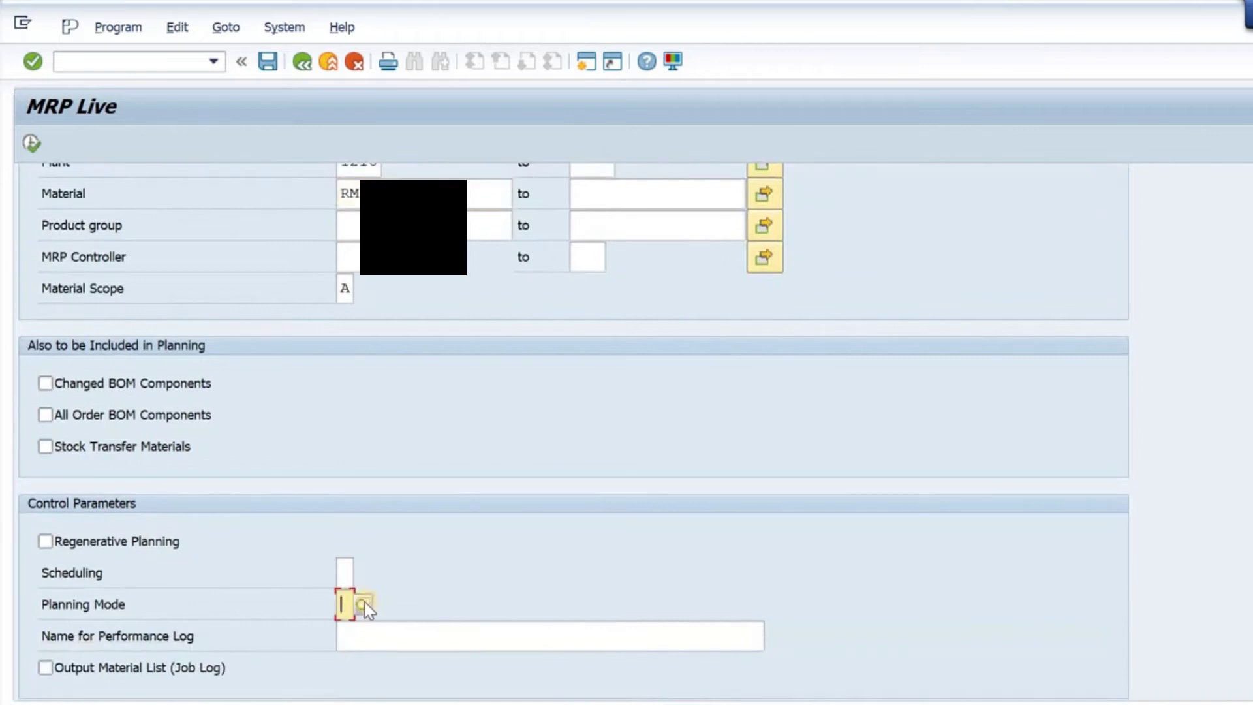
{"action": "left_click", "coordinate": [364, 602]}
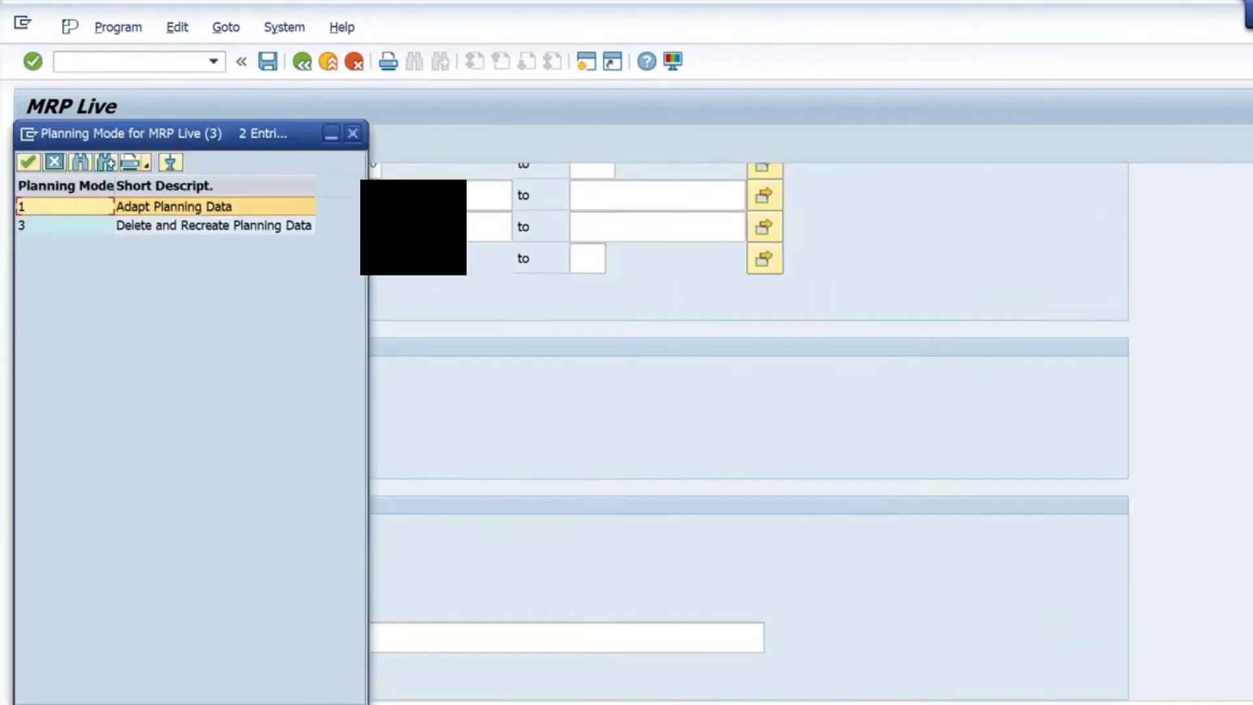
{"action": "left_click", "coordinate": [190, 229]}
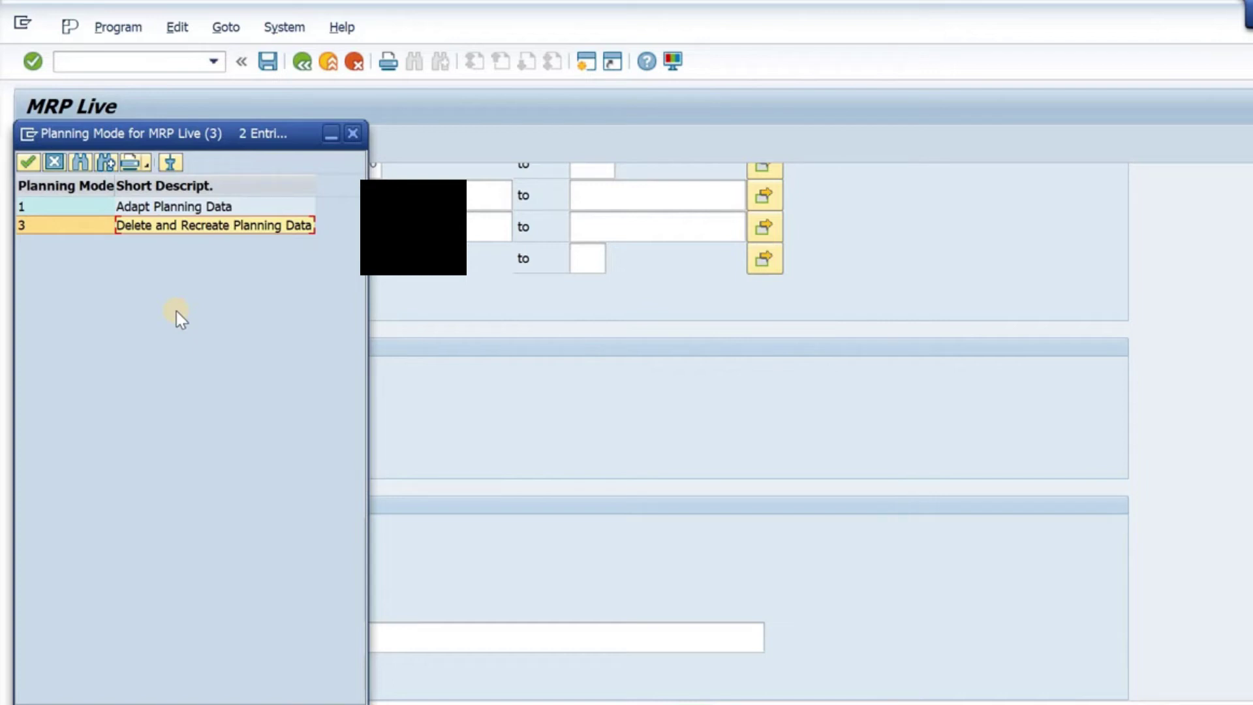
- Confirm Delete and Recreate mode, set scheduling to 1, and execute MRP Live
{"action": "left_click", "coordinate": [198, 226]}
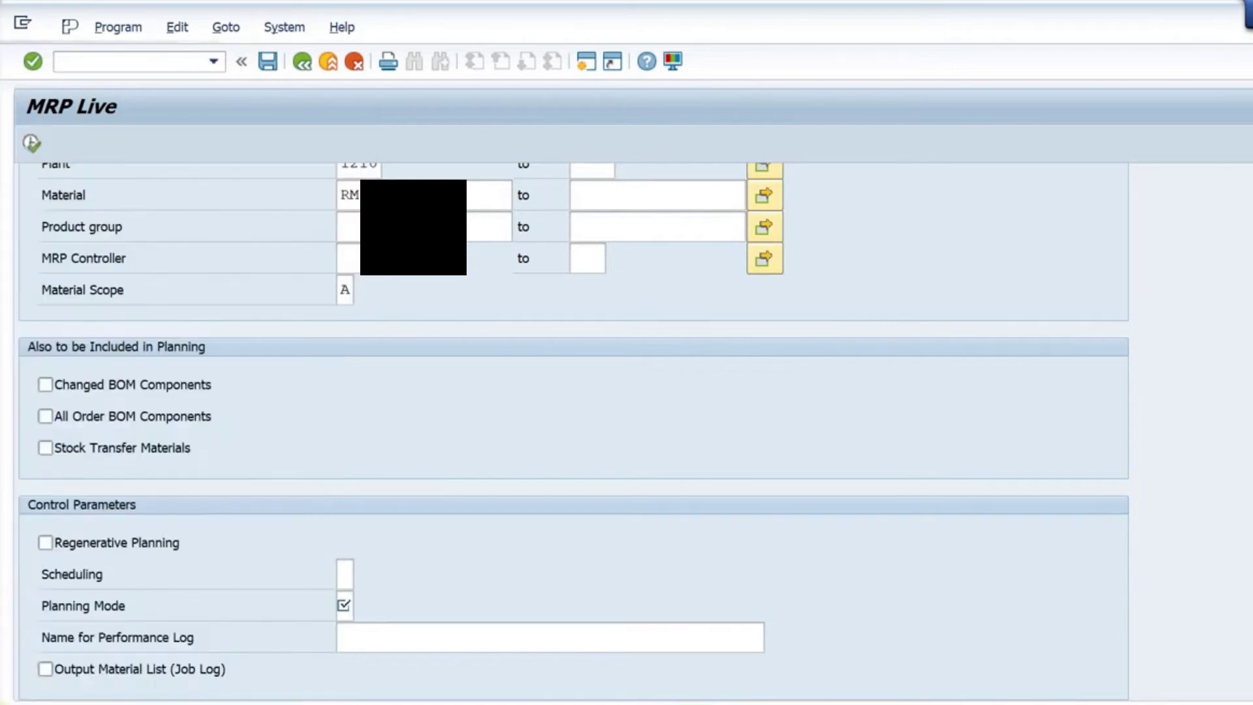
{"action": "left_click", "coordinate": [344, 574]}
{"action": "left_click", "coordinate": [362, 578]}
{"action": "double_click", "coordinate": [133, 208]}
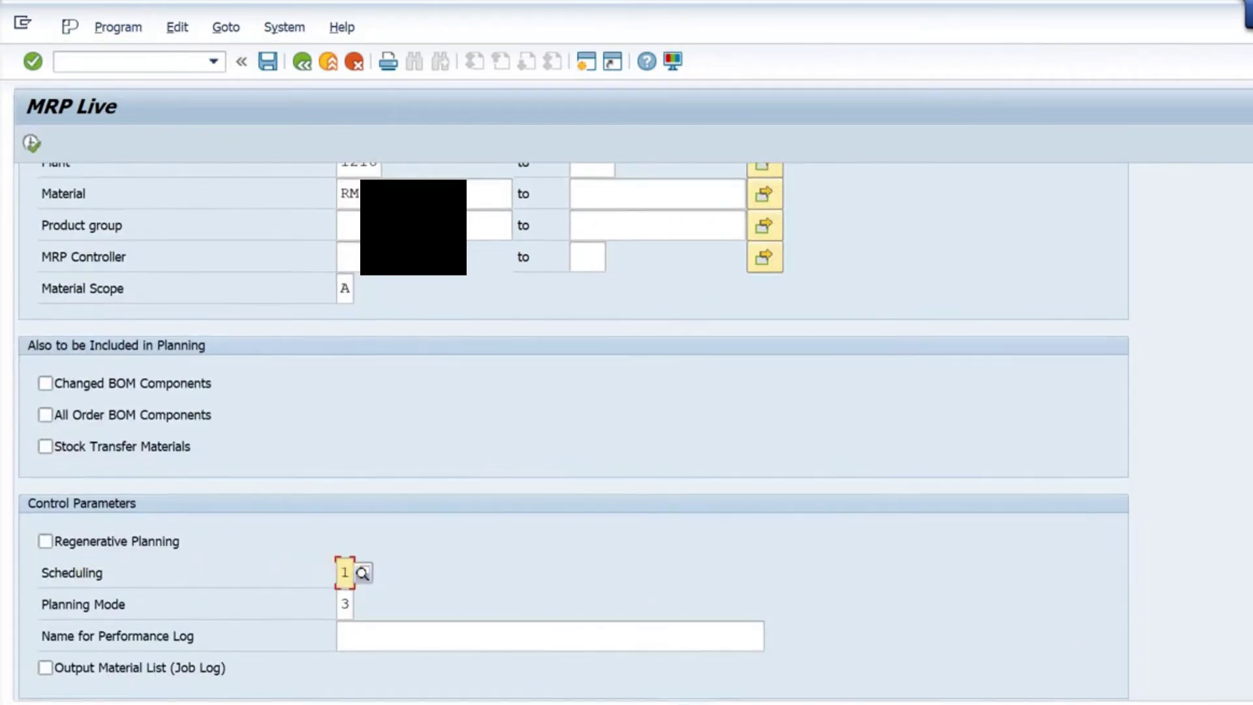
{"action": "scroll", "coordinate": [568, 424], "scroll_direction": "up", "scroll_amount": 1}
{"action": "scroll", "coordinate": [76, 224], "scroll_direction": "up", "scroll_amount": 1}
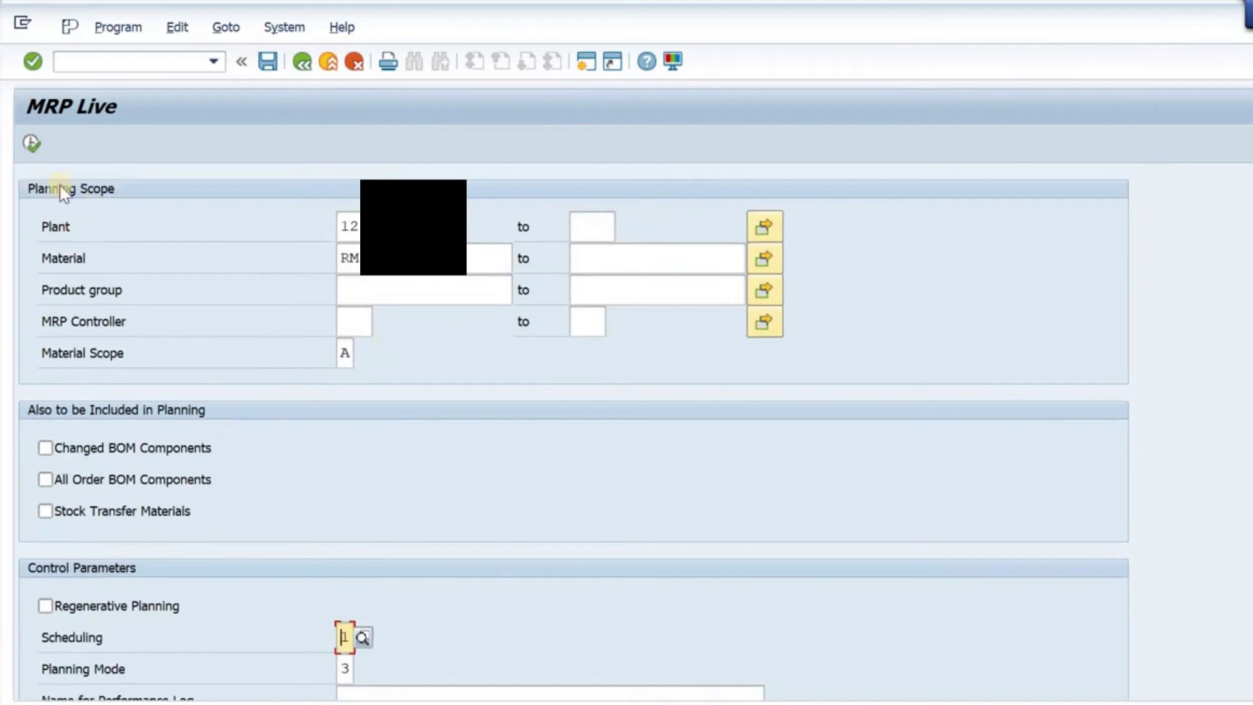
{"action": "left_click", "coordinate": [31, 145]}
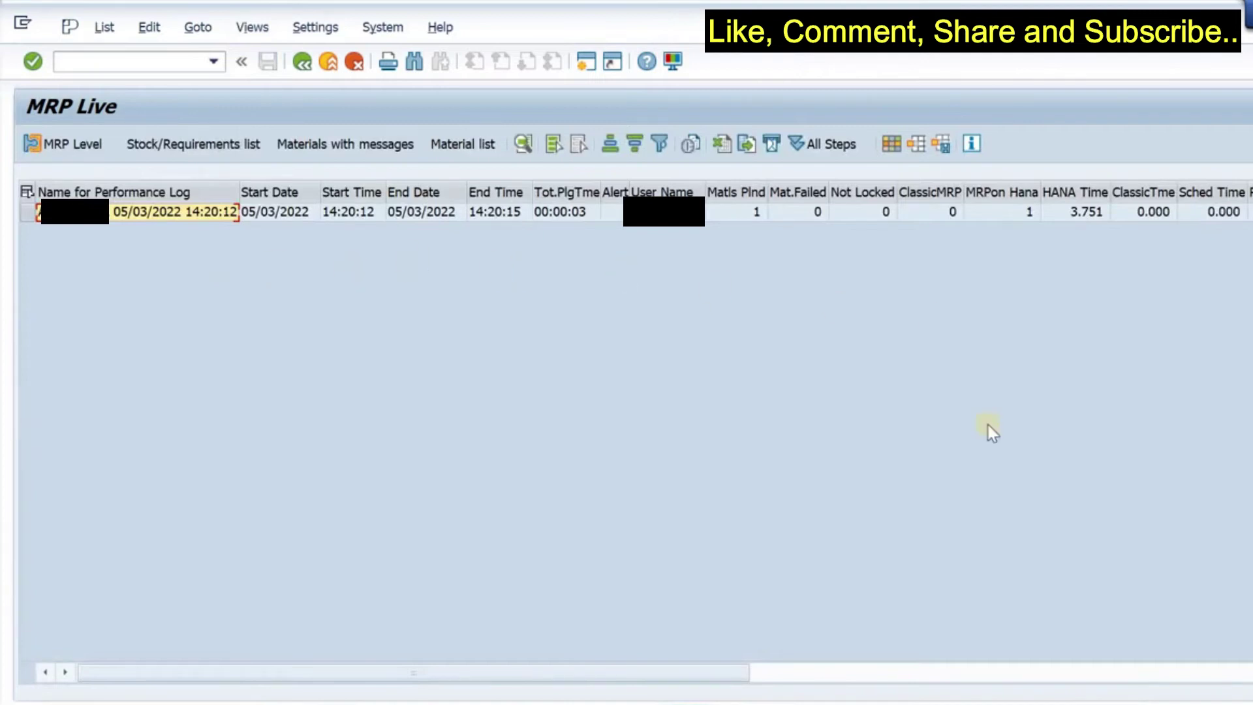
- Select the MRP run row in the log and open its Stock/Requirements list of materials
{"action": "left_click_drag", "start_coordinate": [679, 671], "coordinate": [326, 672]}
{"action": "left_click", "coordinate": [130, 212]}
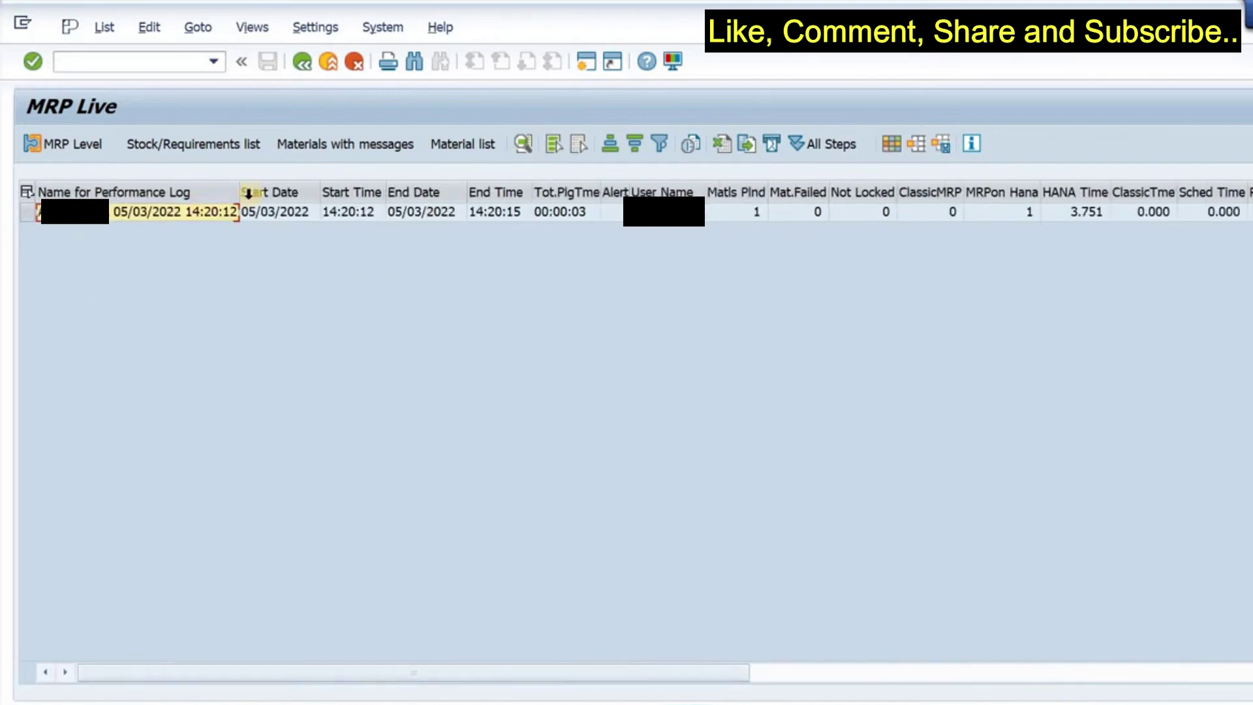
{"action": "left_click", "coordinate": [281, 212]}
{"action": "left_click", "coordinate": [28, 212]}
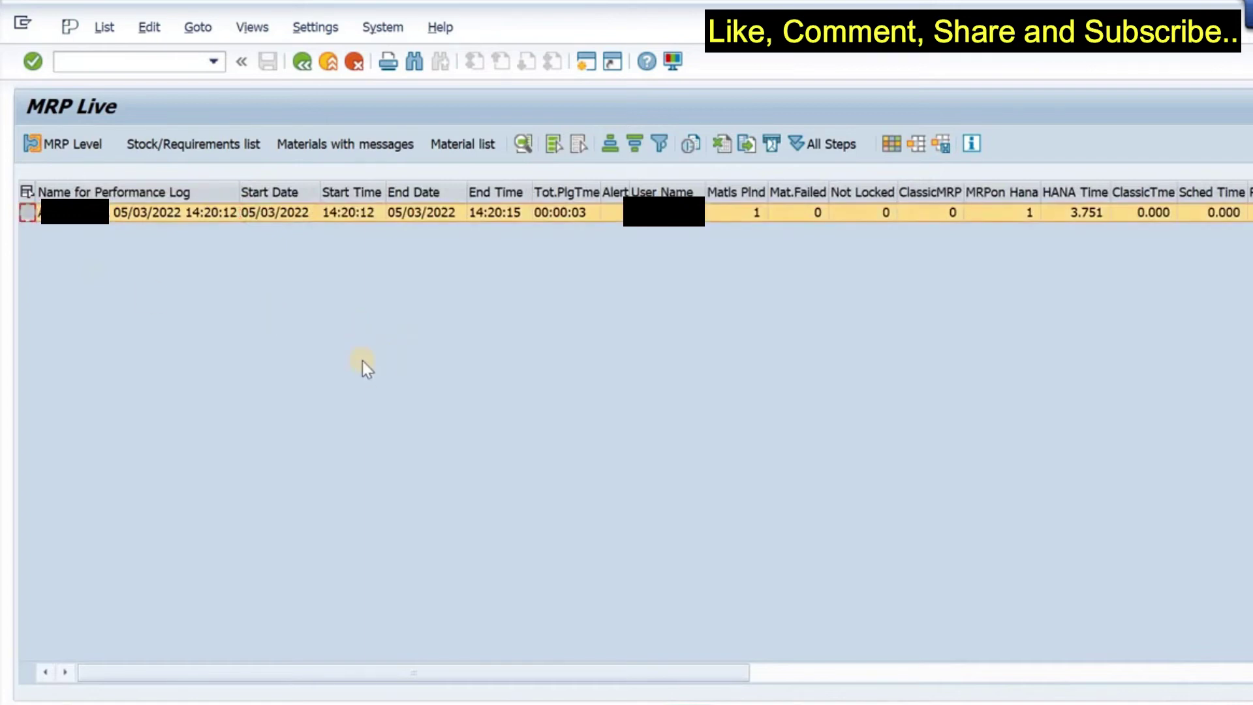
{"action": "left_click", "coordinate": [196, 144]}
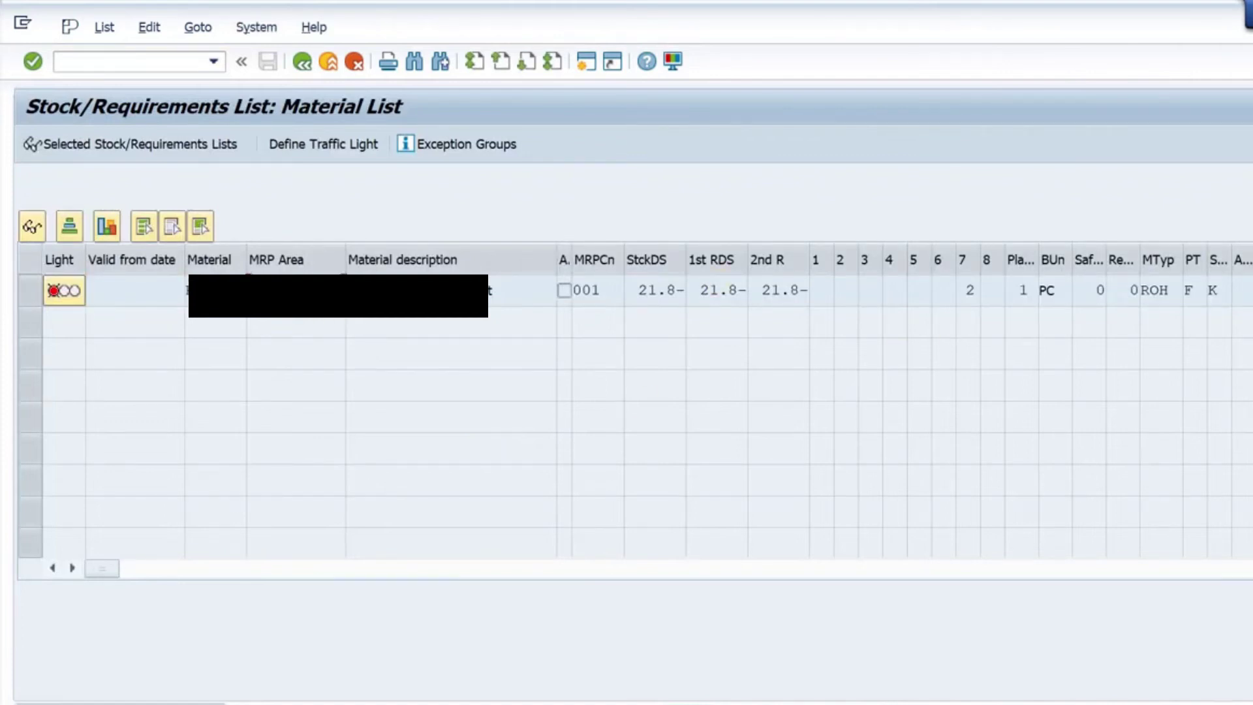
- Display the planned material's updated stock/requirements list with requisitions for 4, 11 and 15 pieces
{"action": "left_click", "coordinate": [525, 290]}
{"action": "left_click", "coordinate": [527, 288]}
{"action": "left_click", "coordinate": [97, 222]}
{"action": "left_click", "coordinate": [148, 148]}
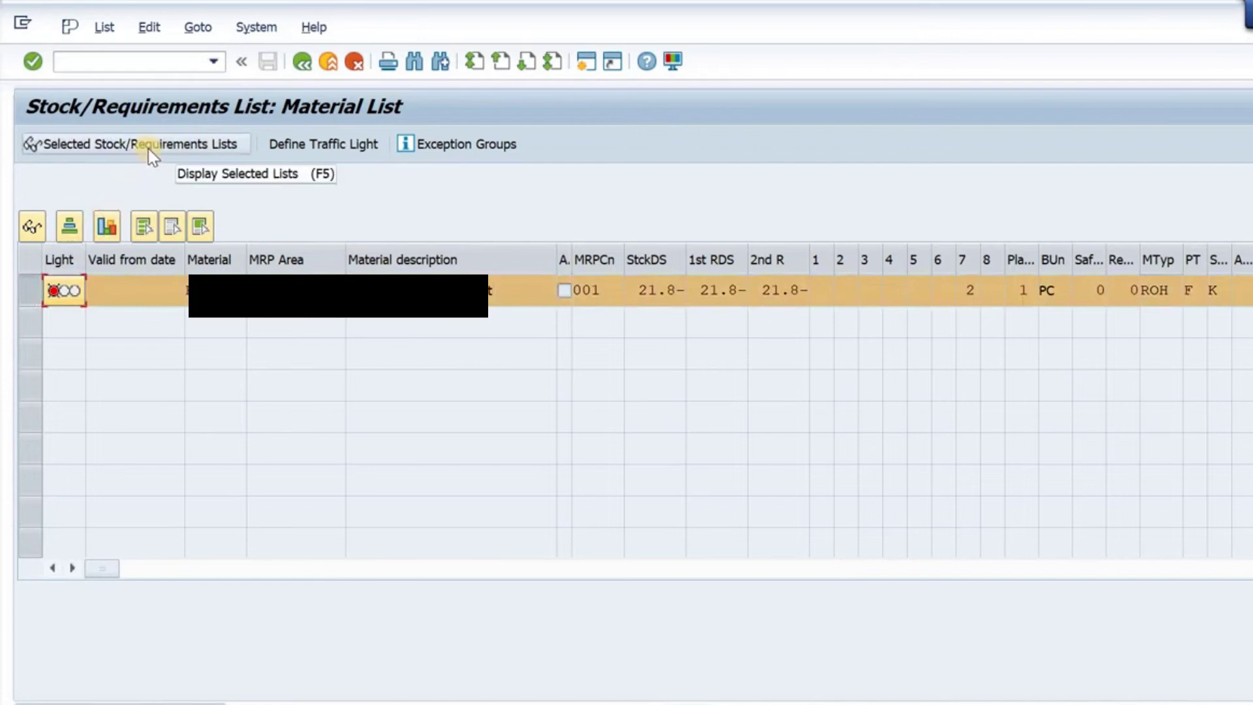
{"action": "left_click", "coordinate": [147, 149]}
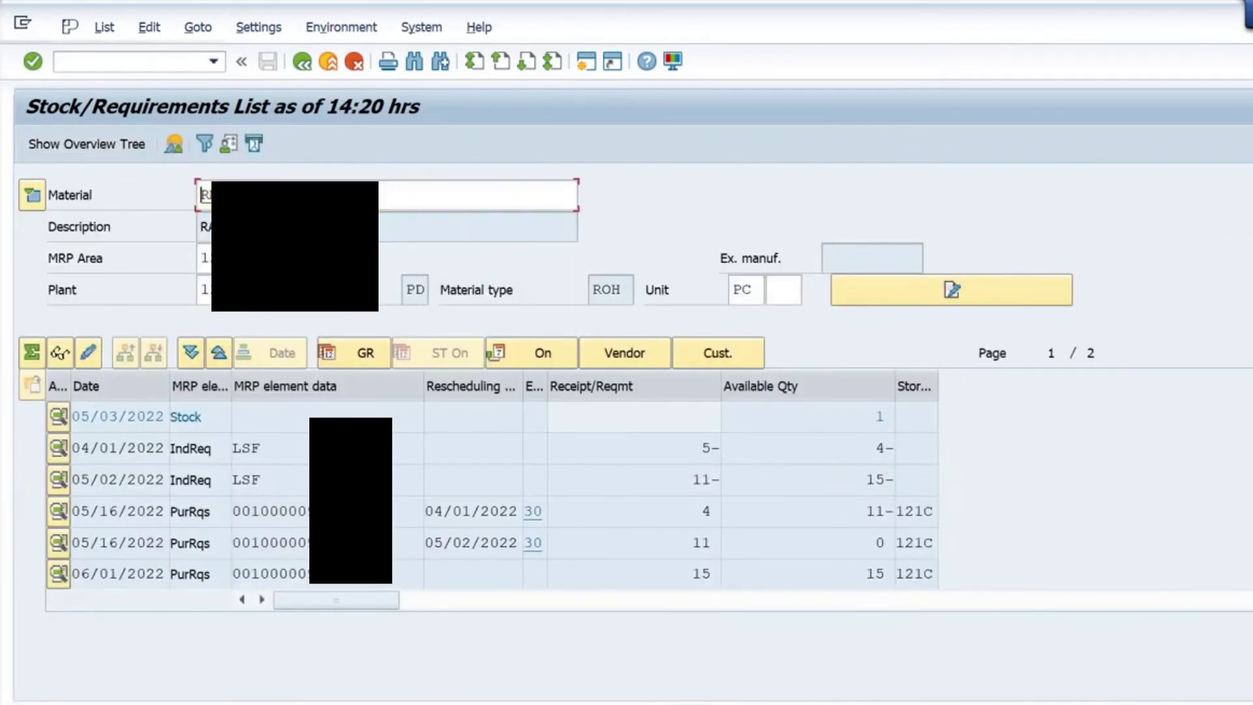
- Scroll down and copy the 11-piece and 15-piece requisition numbers
{"action": "left_click", "coordinate": [138, 568]}
{"action": "scroll", "coordinate": [168, 474], "scroll_direction": "down", "scroll_amount": 2}
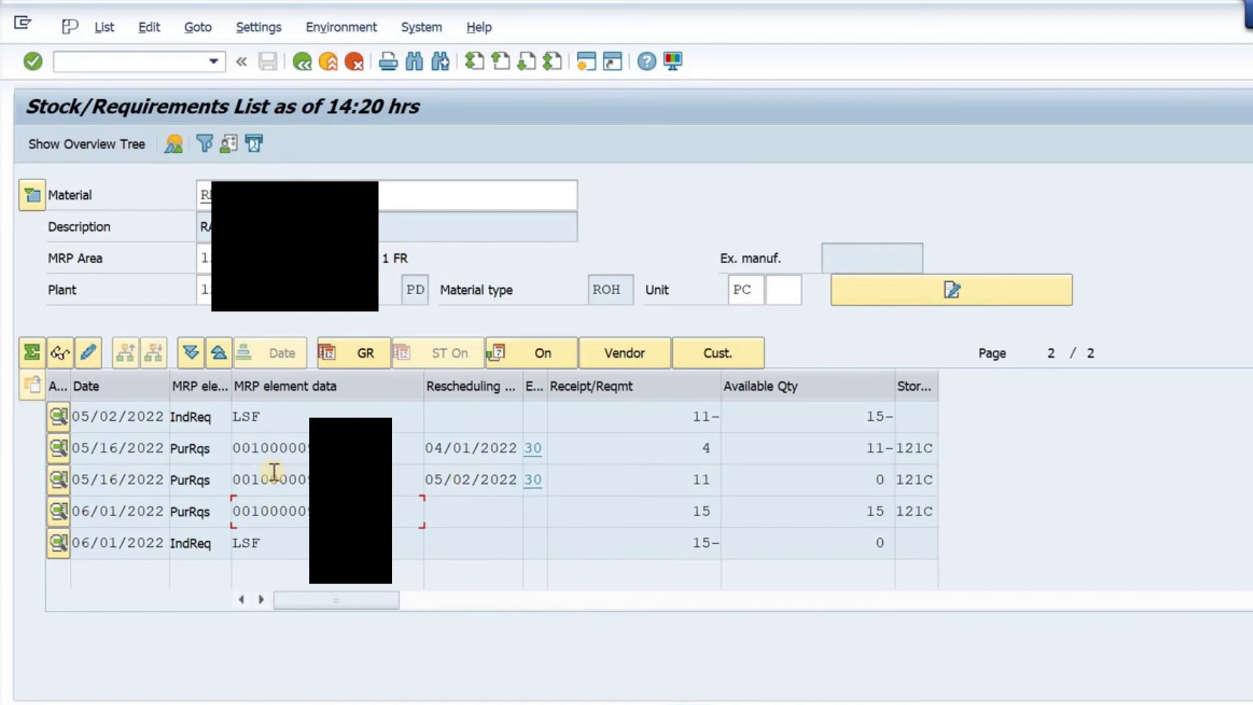
{"action": "left_click_drag", "start_coordinate": [235, 481], "coordinate": [320, 480]}
{"action": "key", "text": "ctrl+c"}
{"action": "double_click", "coordinate": [290, 511]}
{"action": "key", "text": "ctrl+c"}
- Open Additional Data for the 11-piece requisition dated 05/16/2022
{"action": "double_click", "coordinate": [242, 479]}
{"action": "left_click", "coordinate": [266, 481]}
{"action": "double_click", "coordinate": [266, 479]}
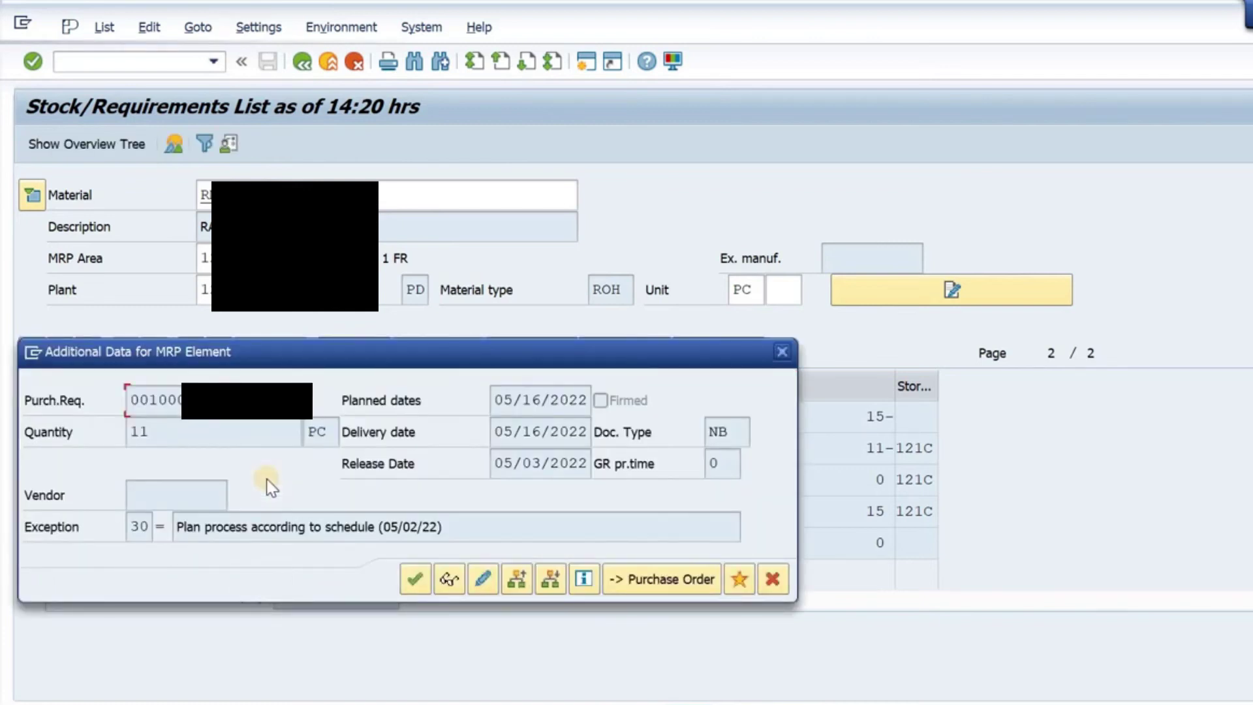
{"action": "left_click", "coordinate": [307, 365]}
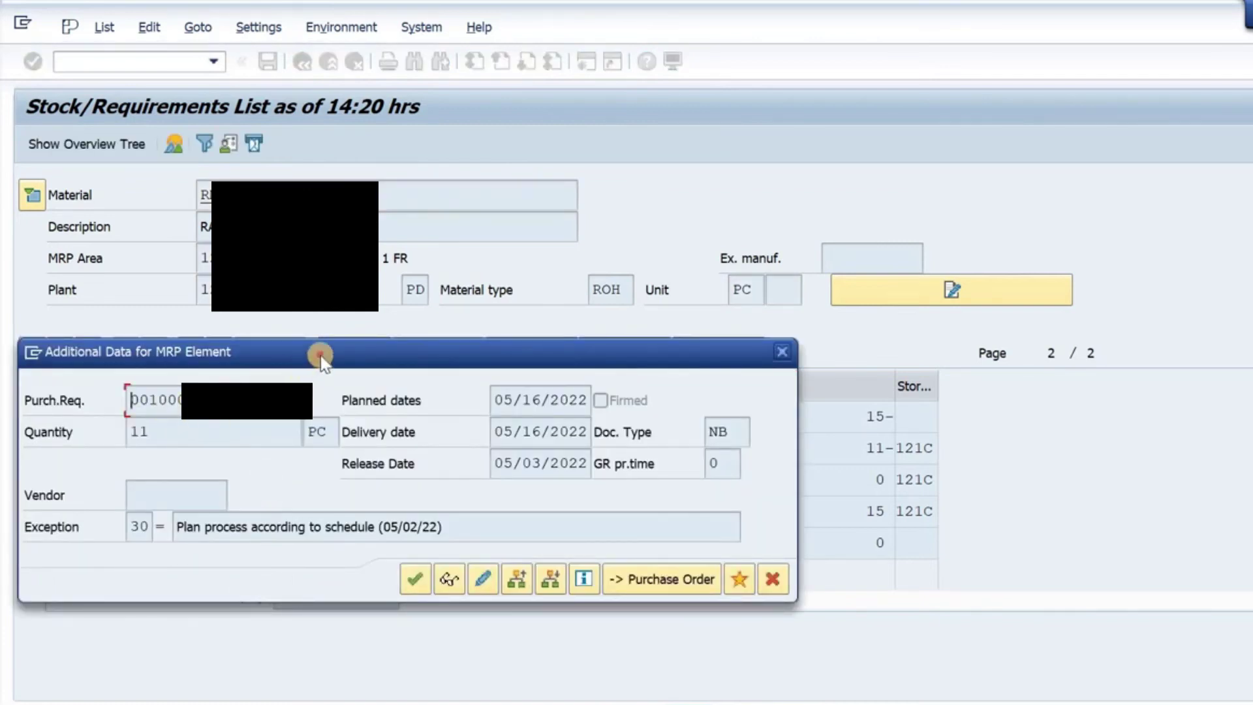
{"action": "left_click_drag", "start_coordinate": [327, 355], "coordinate": [416, 370]}
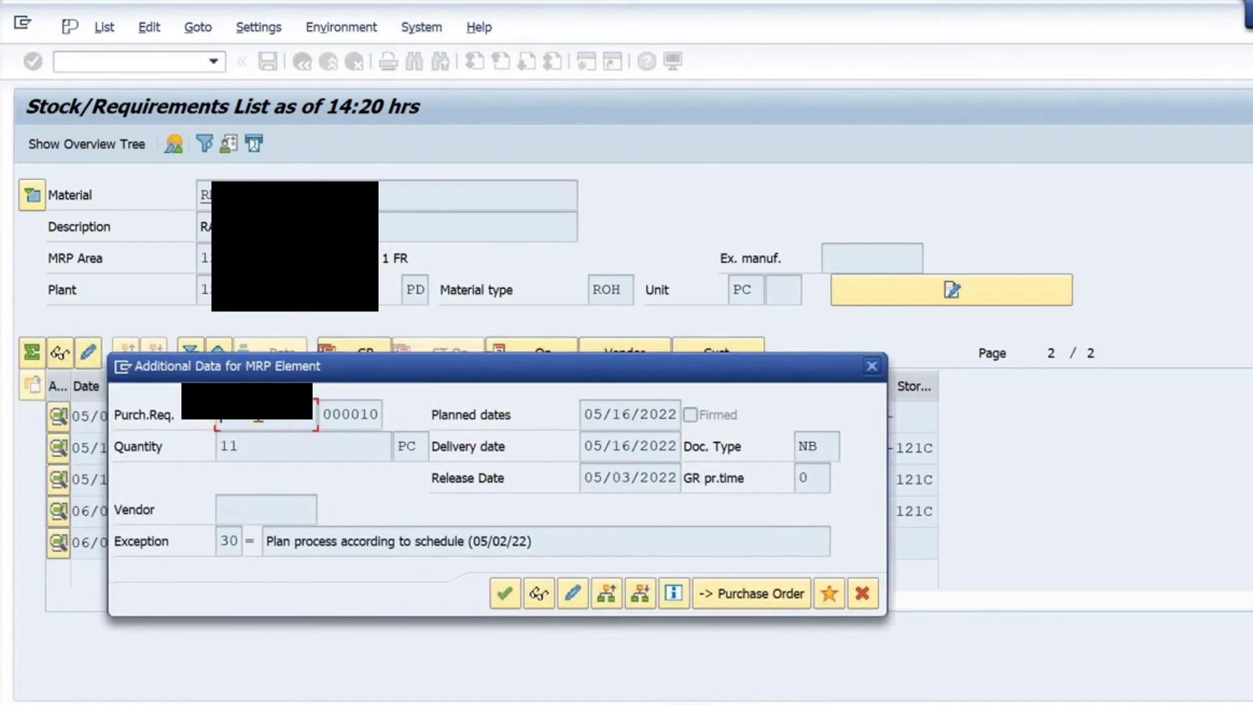
- Display the 11-piece requisition, verify its quantity of 11, and return to the list
{"action": "left_click", "coordinate": [543, 597]}
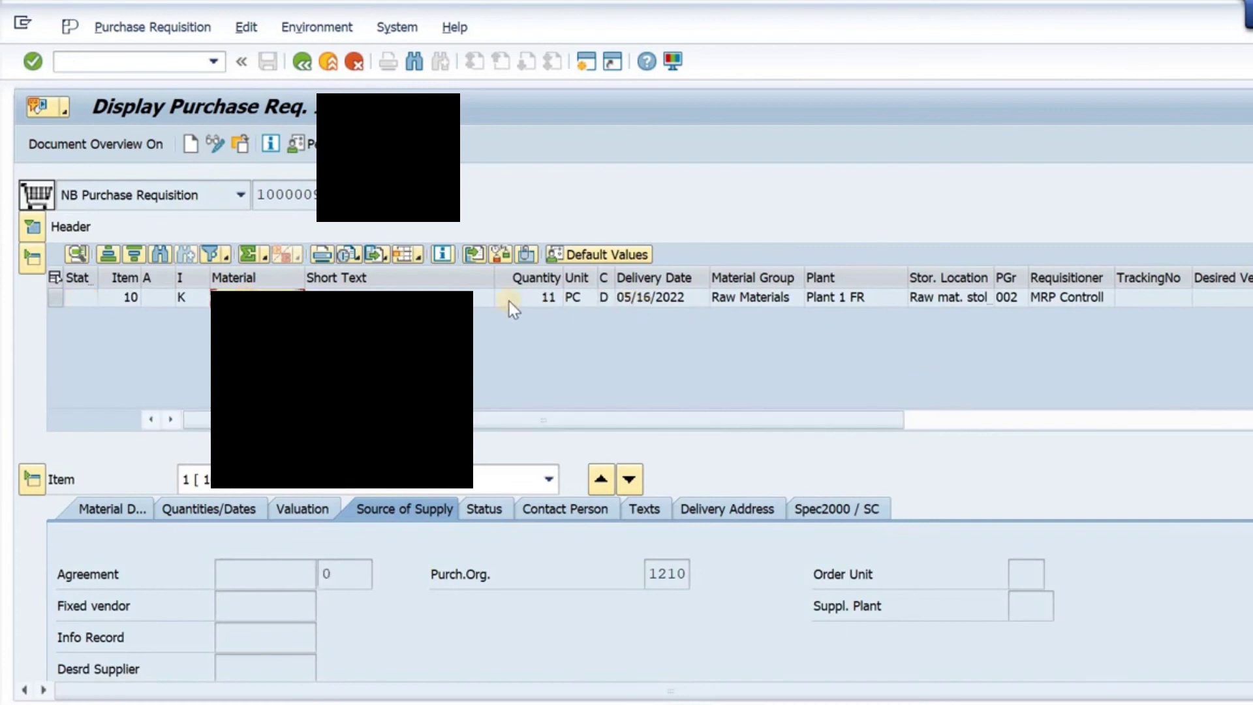
{"action": "left_click", "coordinate": [540, 297]}
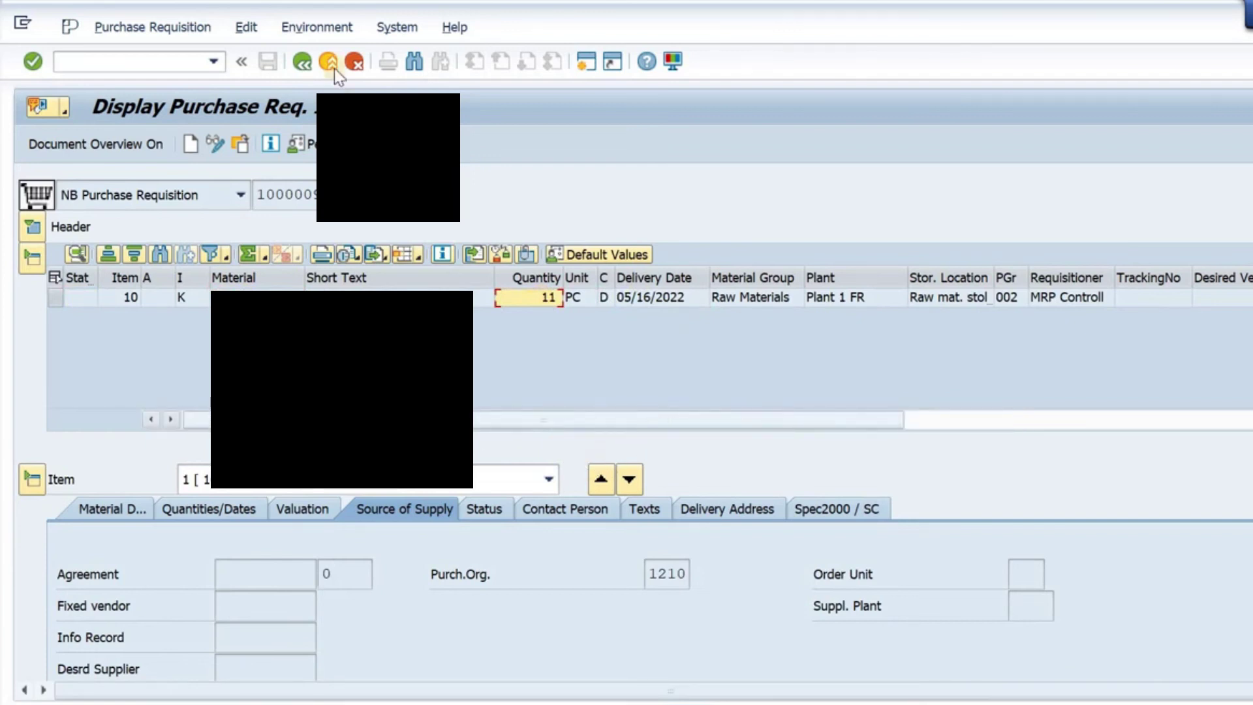
{"action": "left_click", "coordinate": [302, 63]}
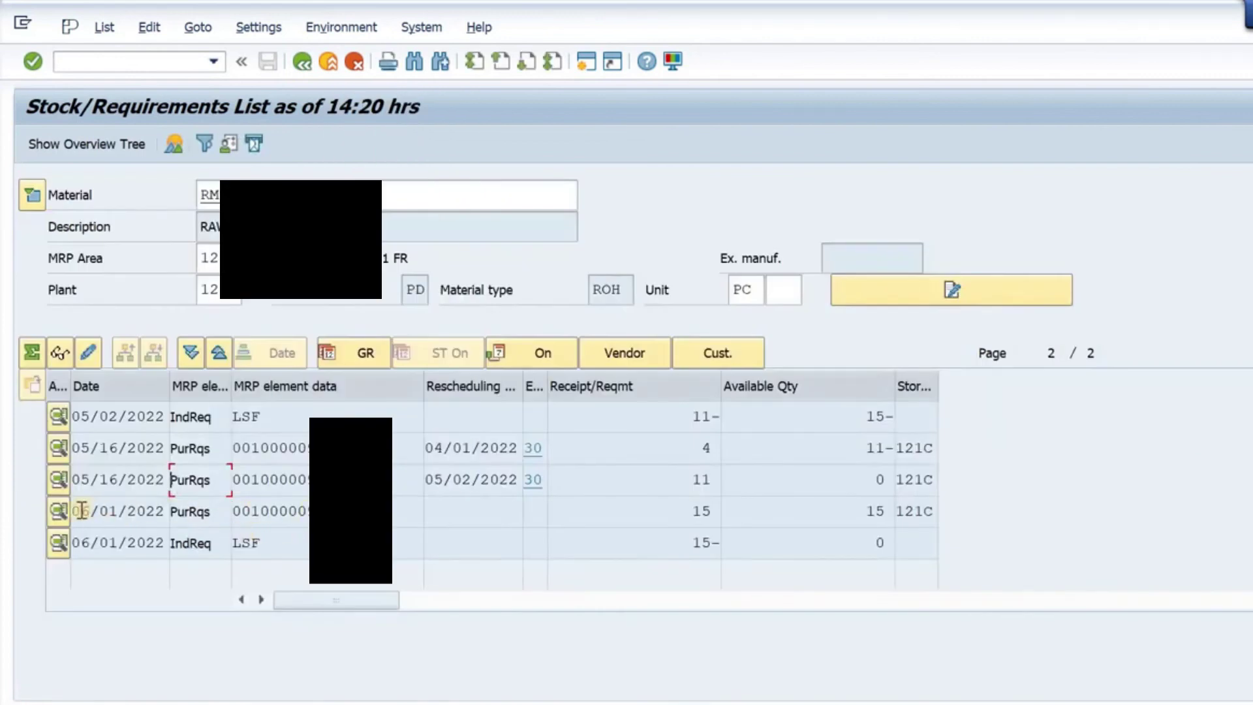
- Display the 06/01/2022 requisition and verify its quantity of 15 and short text
{"action": "left_click", "coordinate": [292, 511]}
{"action": "left_click", "coordinate": [265, 511]}
{"action": "double_click", "coordinate": [264, 512]}
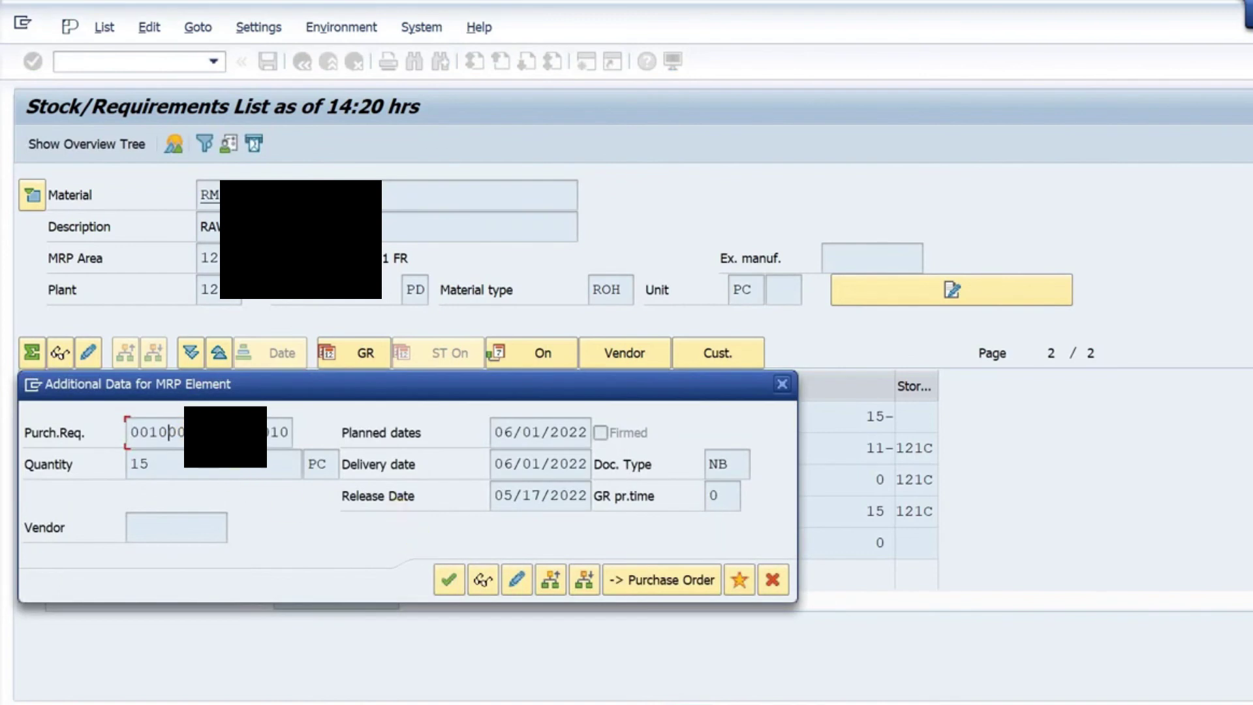
{"action": "left_click", "coordinate": [483, 581]}
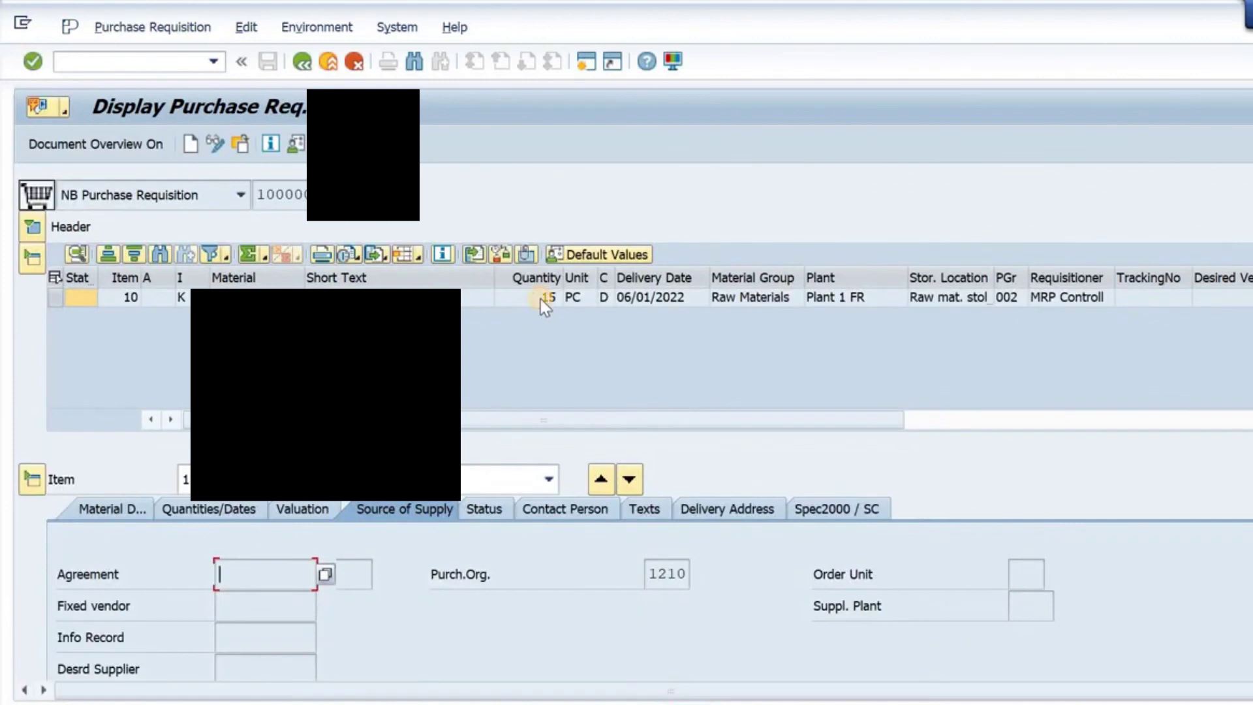
{"action": "left_click", "coordinate": [541, 299]}
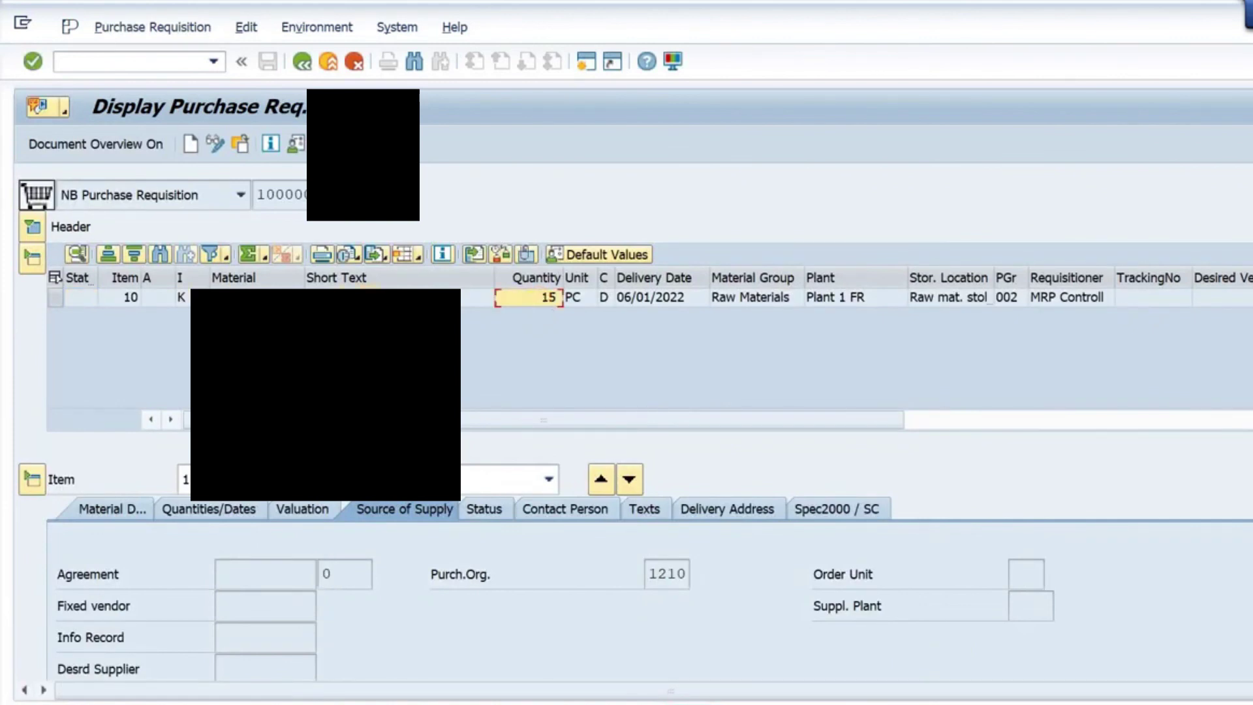
{"action": "left_click", "coordinate": [483, 298]}
{"action": "left_click", "coordinate": [537, 297]}
- Return to the stock/requirements list and copy the 11-piece requisition number
{"action": "double_click", "coordinate": [537, 295]}
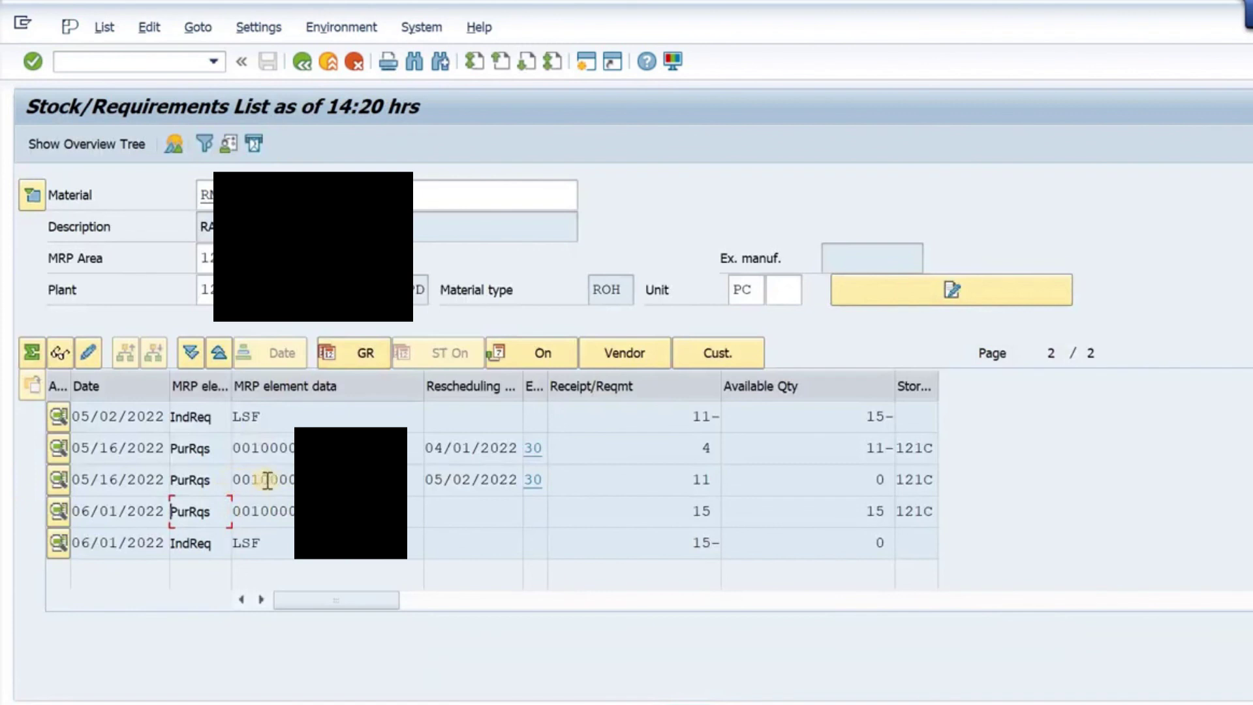
{"action": "left_click_drag", "start_coordinate": [292, 479], "coordinate": [233, 479]}
{"action": "key", "text": "ctrl+c"}
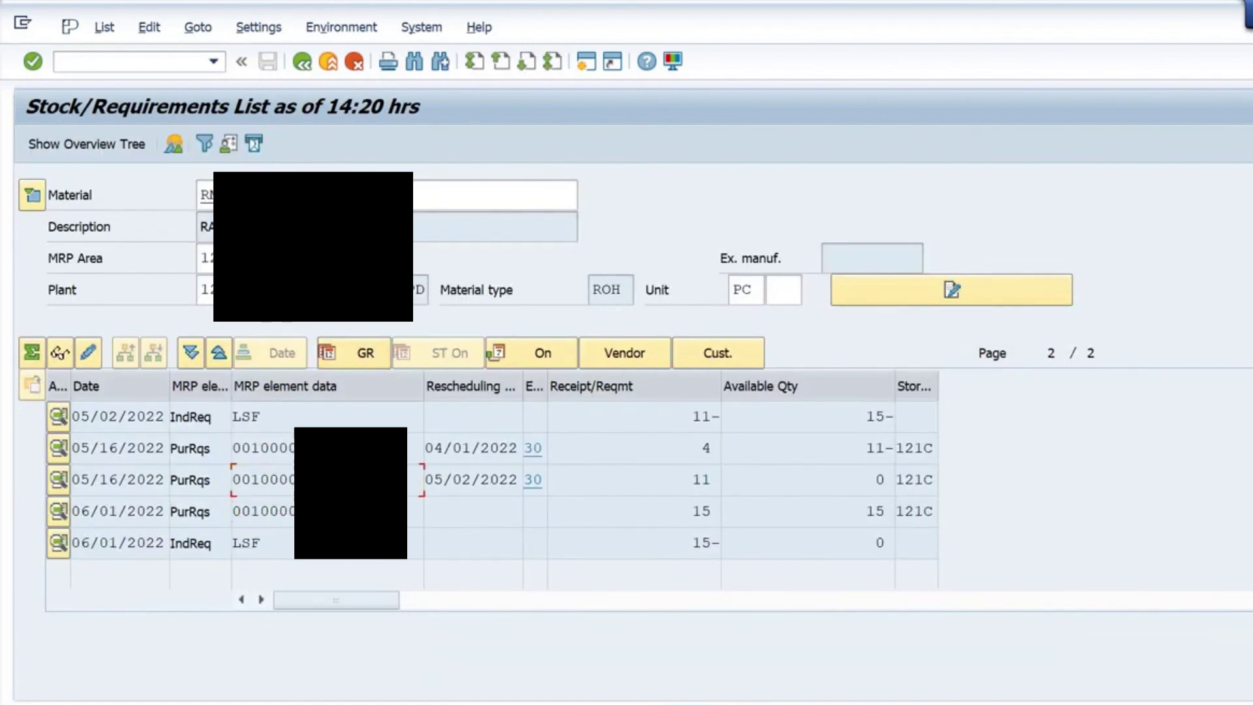